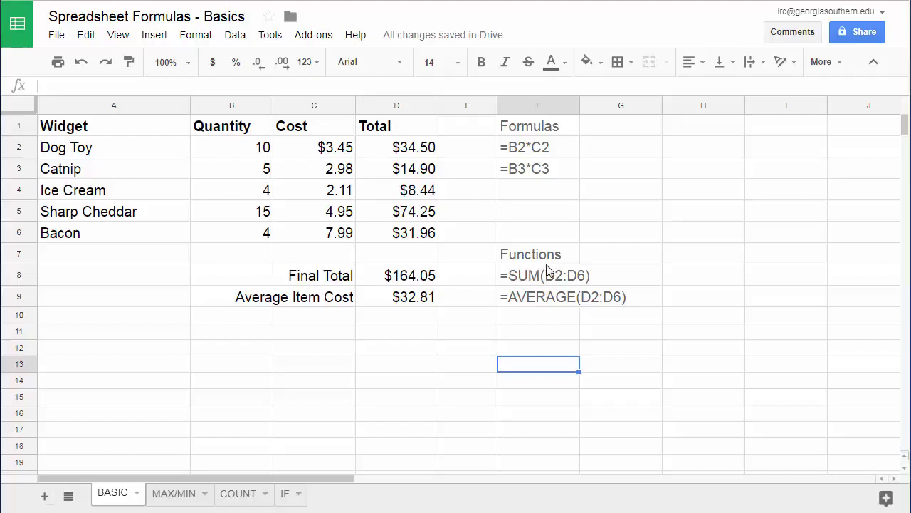
- Review the multiplication, SUM and AVERAGE formulas in F2, F8 and F9
{"action": "left_click", "coordinate": [552, 152]}
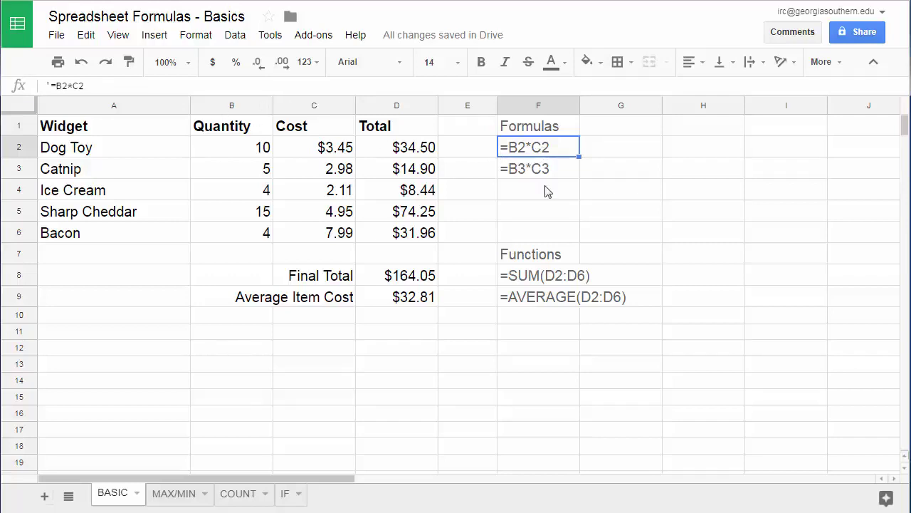
{"action": "left_click", "coordinate": [547, 279]}
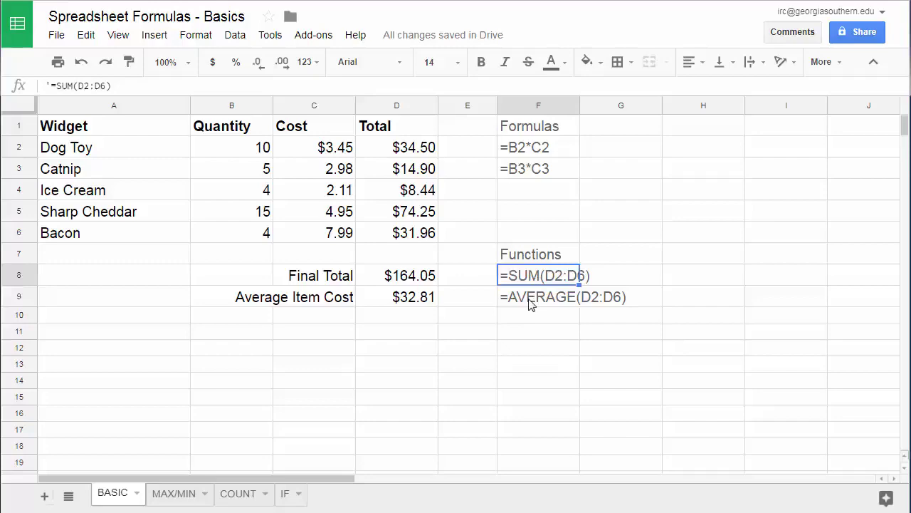
{"action": "left_click", "coordinate": [529, 303]}
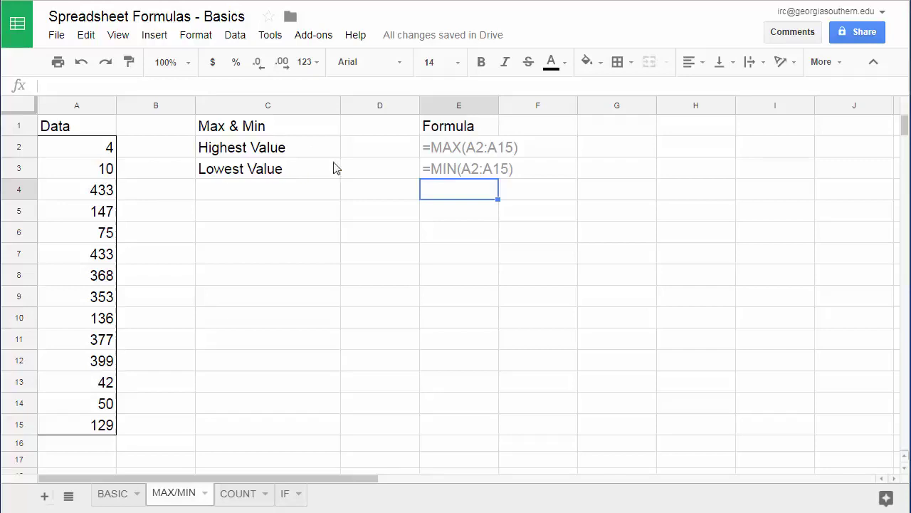
- Enter =max(A2:A15) in D2 (433) and =min(A2:A15) in D3 (4)
{"action": "left_click", "coordinate": [389, 153]}
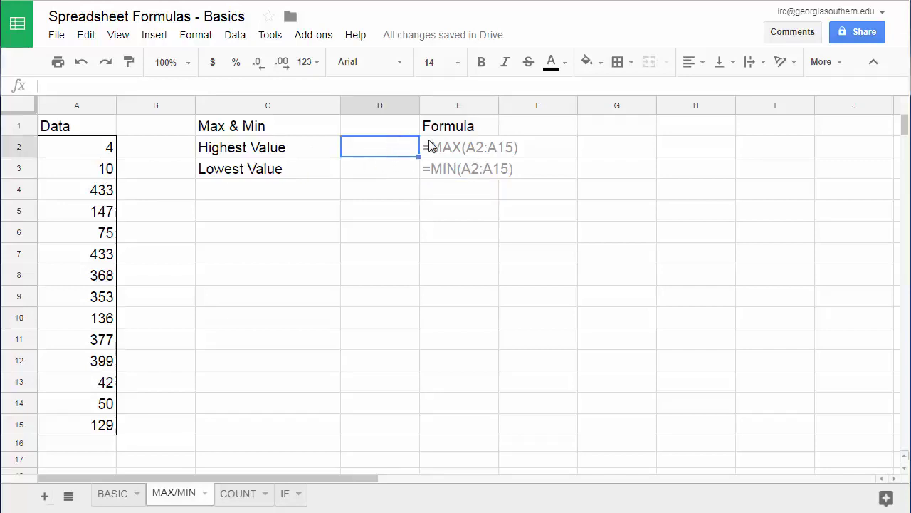
{"action": "type", "text": "="}
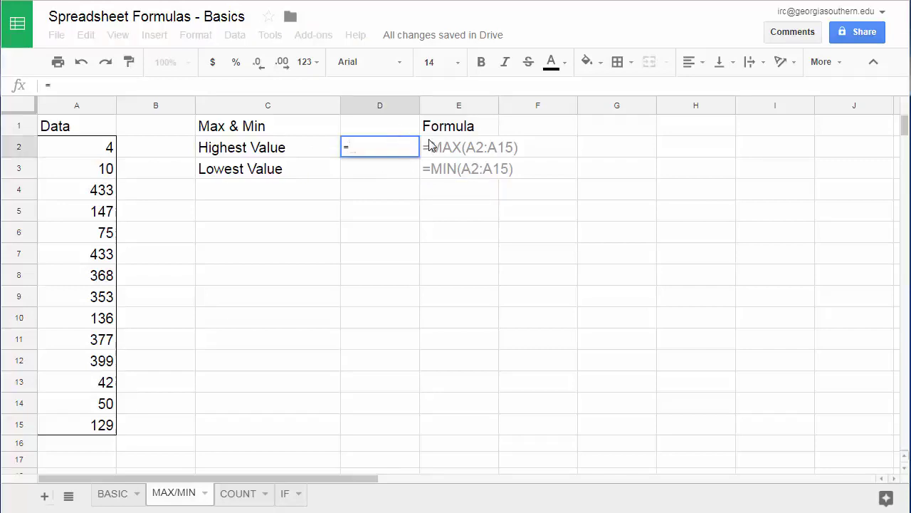
{"action": "type", "text": "max("}
{"action": "left_click_drag", "start_coordinate": [92, 146], "coordinate": [88, 430]}
{"action": "type", "text": ")"}
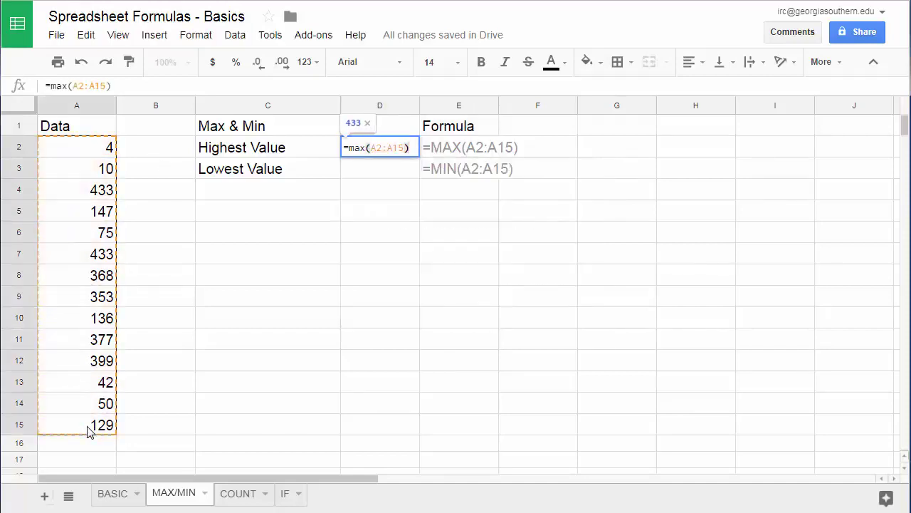
{"action": "key", "text": "Return"}
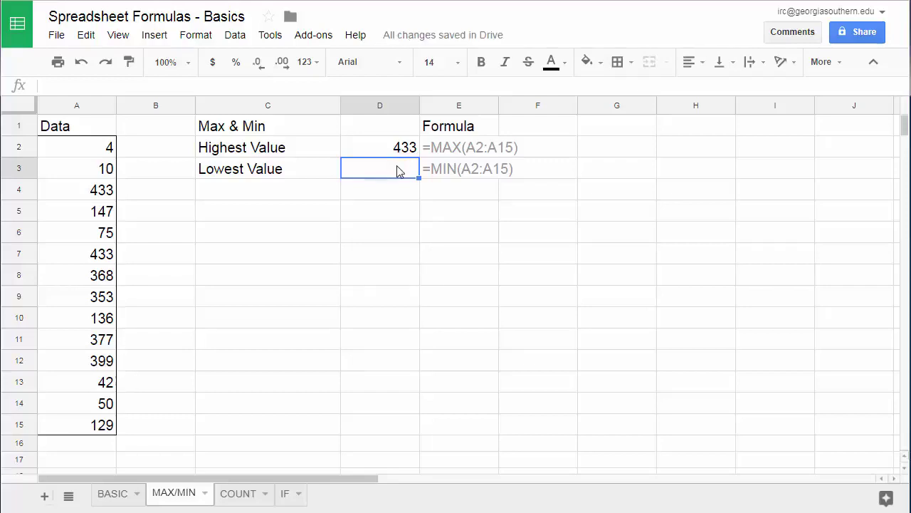
{"action": "type", "text": "=min("}
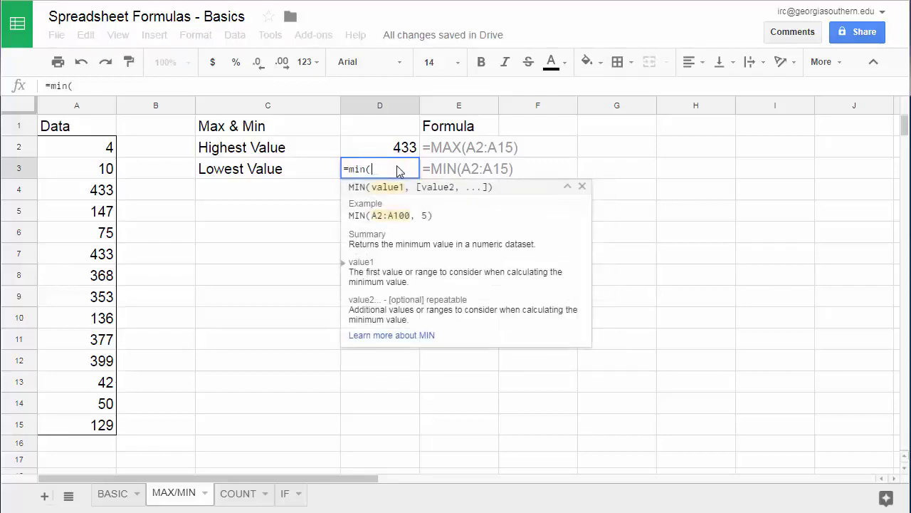
{"action": "left_click_drag", "start_coordinate": [106, 143], "coordinate": [99, 434]}
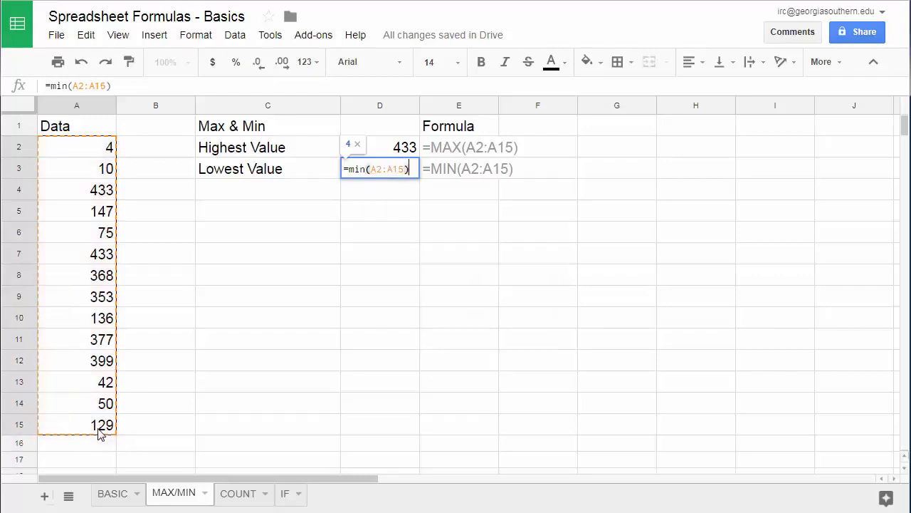
{"action": "key", "text": "Return"}
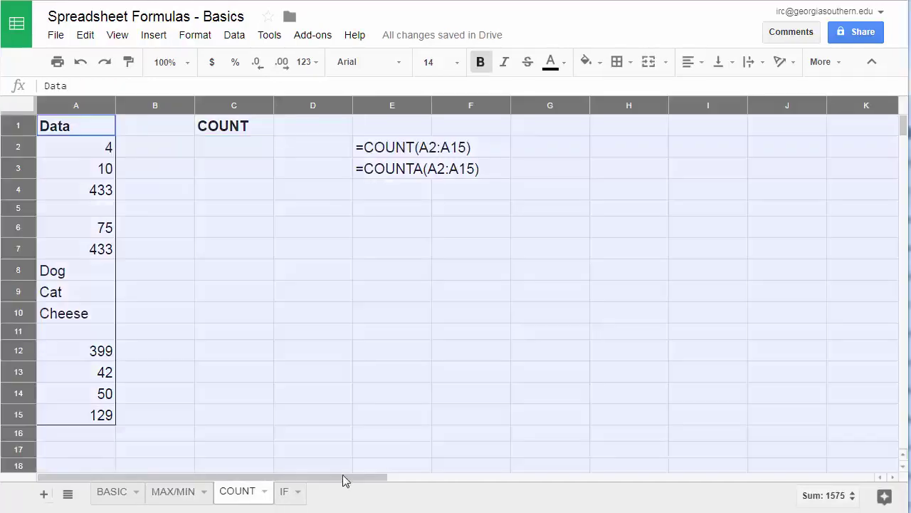
- Enter =COUNT(A2:A15) in C2 to count the 9 numeric entries
{"action": "left_click", "coordinate": [339, 235]}
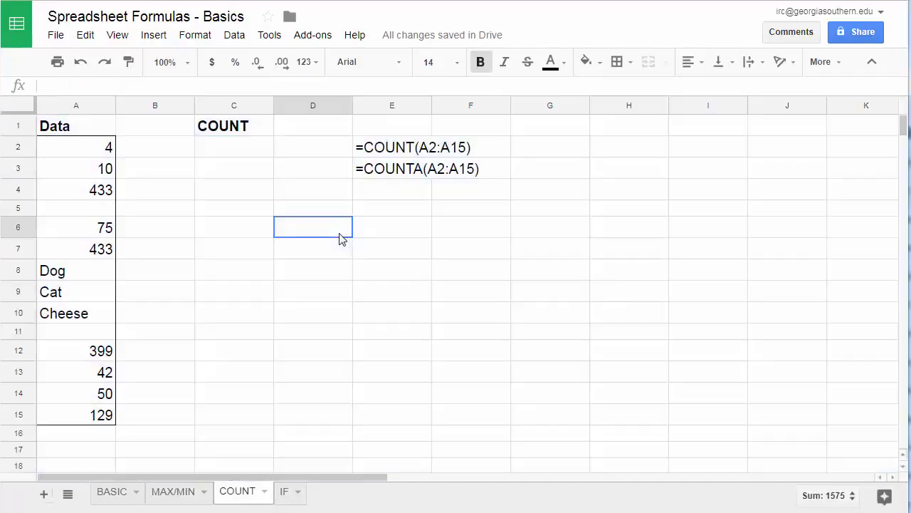
{"action": "left_click", "coordinate": [311, 146]}
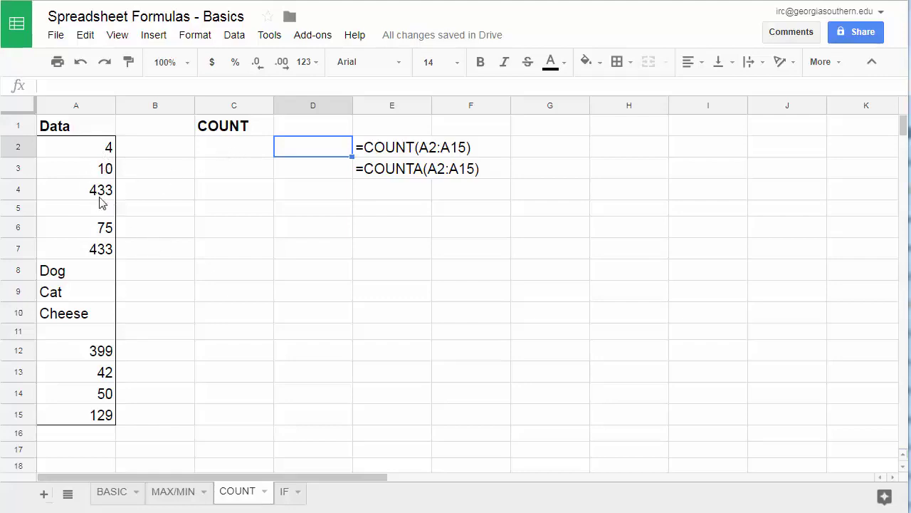
{"action": "key", "text": "Left"}
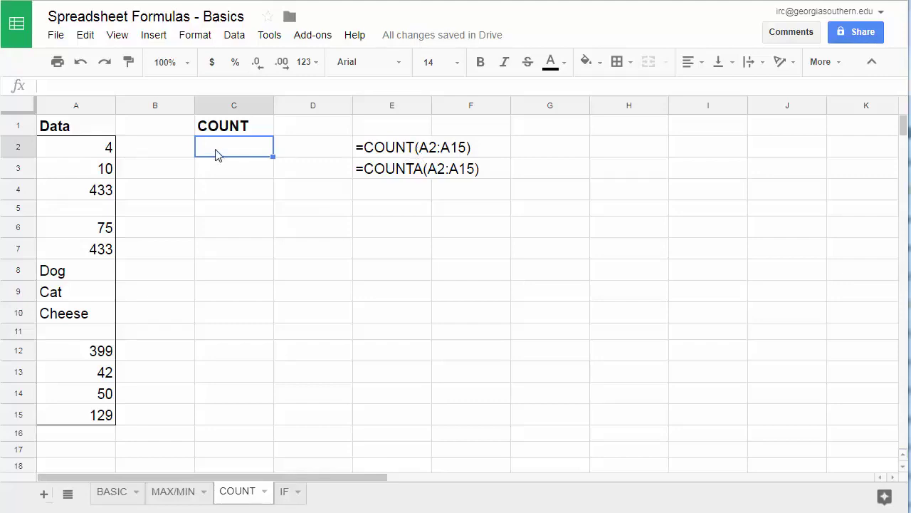
{"action": "type", "text": "=COUNT("}
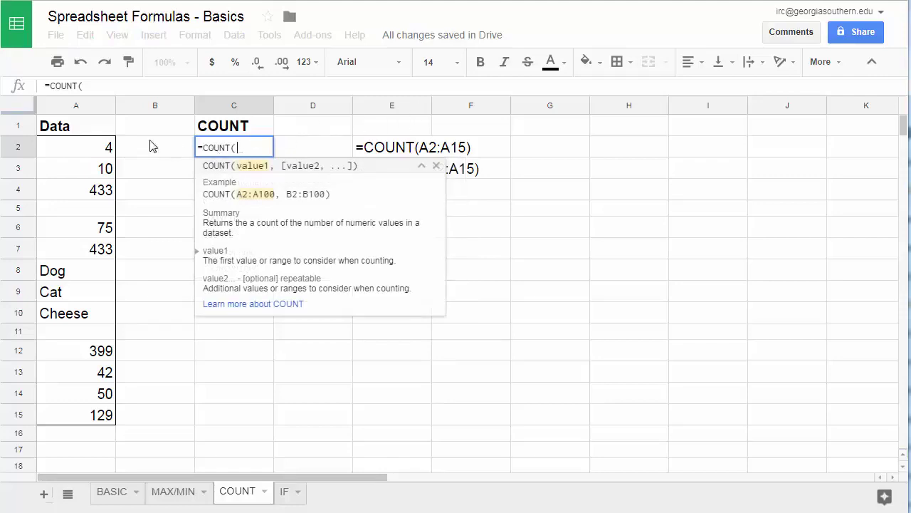
{"action": "left_click_drag", "start_coordinate": [111, 148], "coordinate": [92, 421]}
{"action": "type", "text": ")"}
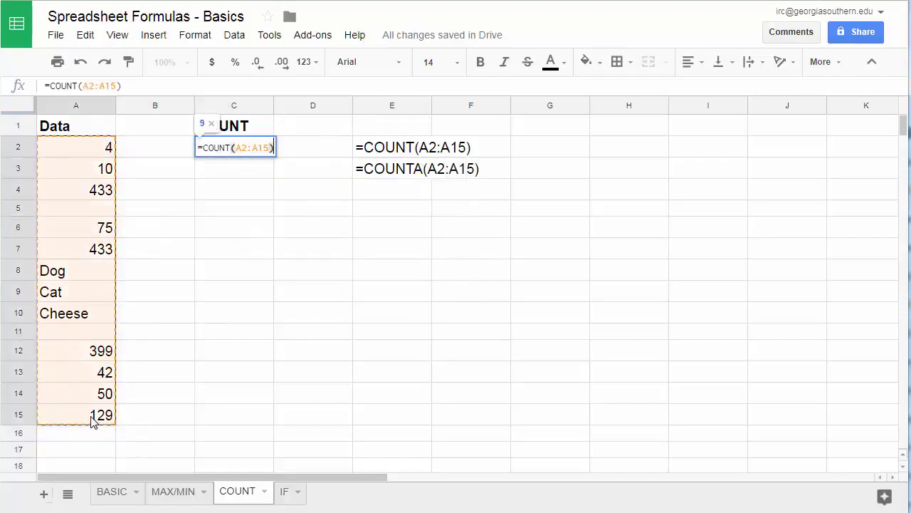
{"action": "key", "text": "Return"}
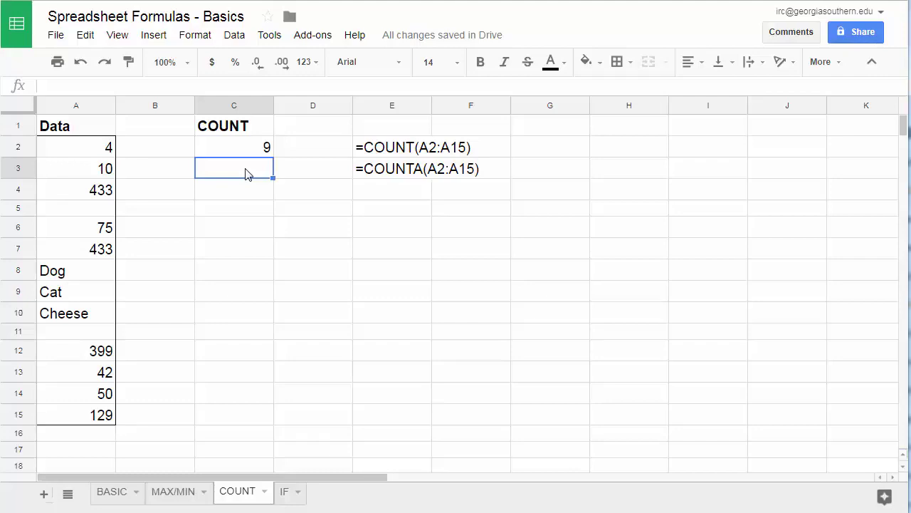
- Enter =COUNTA(A2:A15) in C3 to count all 12 non-empty entries
{"action": "type", "text": "=COUNT(A"}
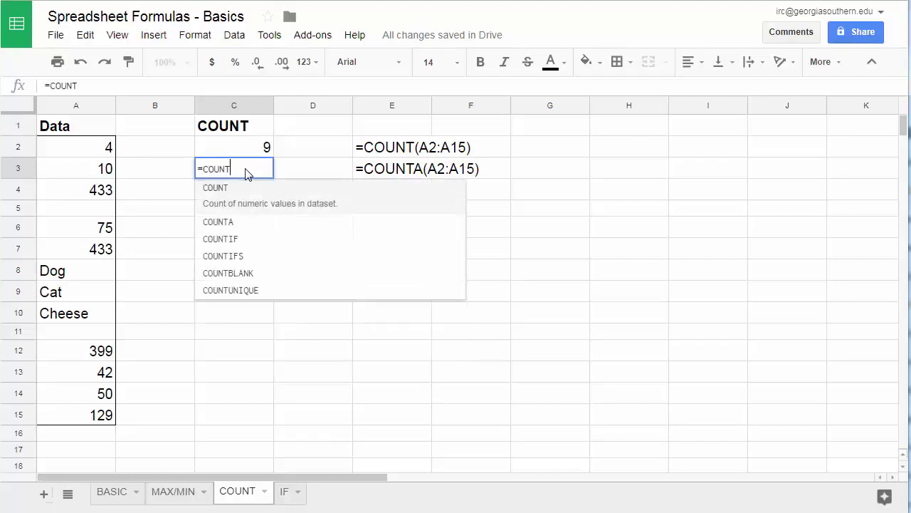
{"action": "key", "text": "BackSpace"}
{"action": "key", "text": "BackSpace"}
{"action": "type", "text": "A"}
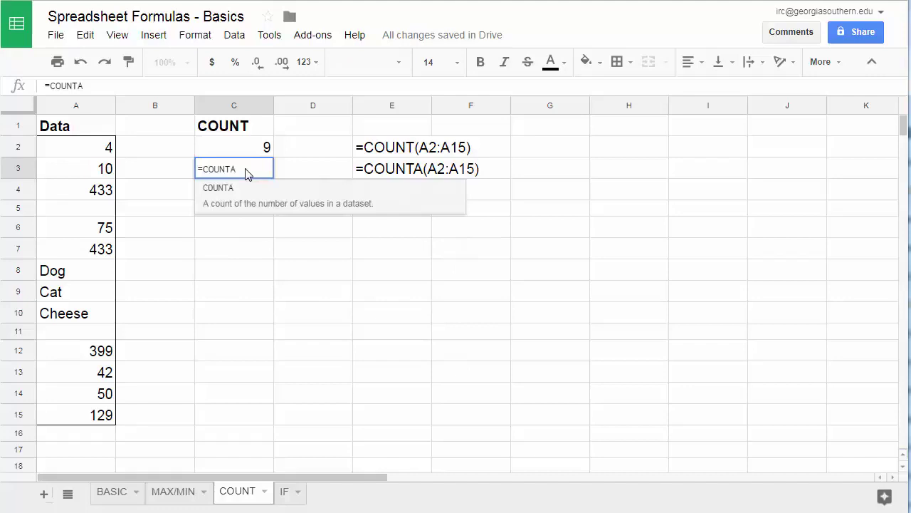
{"action": "type", "text": "("}
{"action": "left_click_drag", "start_coordinate": [107, 151], "coordinate": [100, 423]}
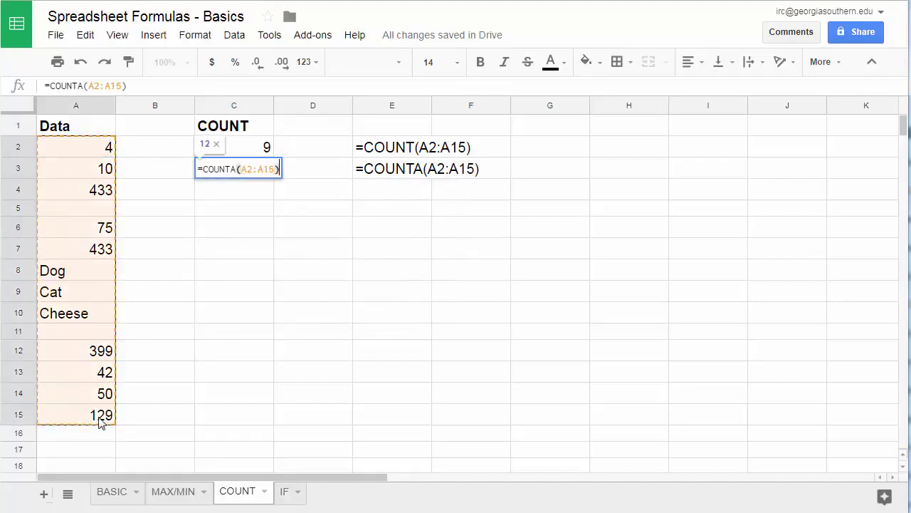
{"action": "key", "text": "Return"}
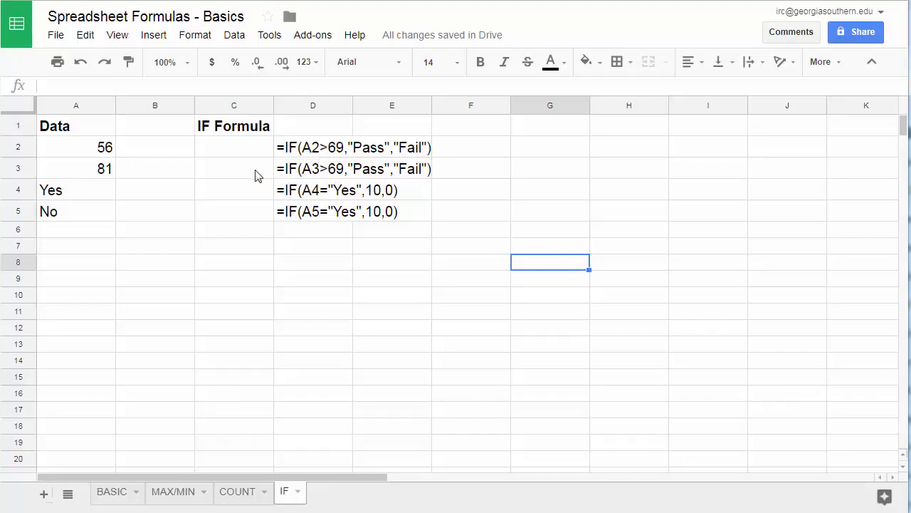
{"action": "left_click", "coordinate": [533, 363]}
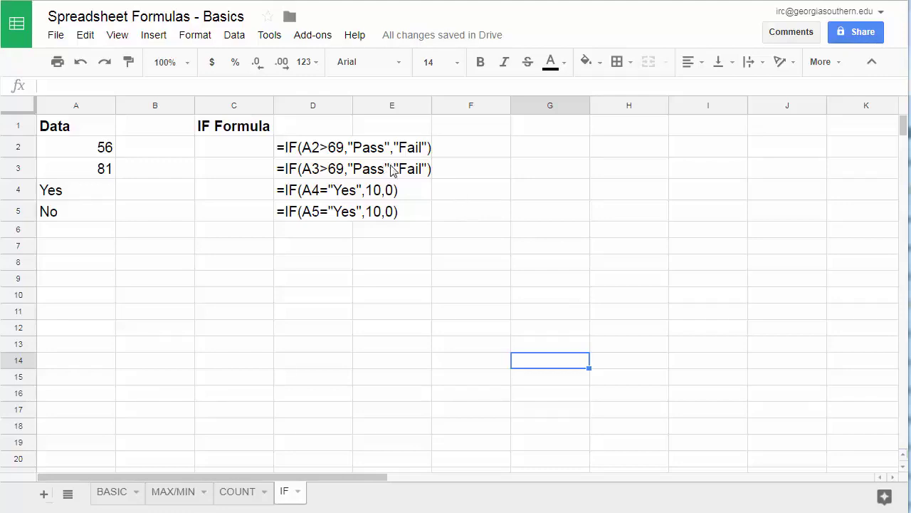
{"action": "left_click", "coordinate": [221, 148]}
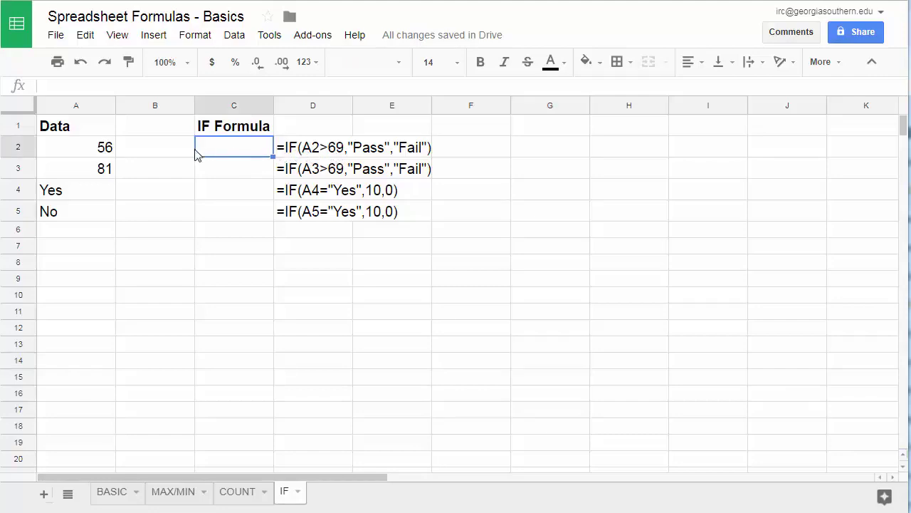
{"action": "left_click", "coordinate": [77, 149]}
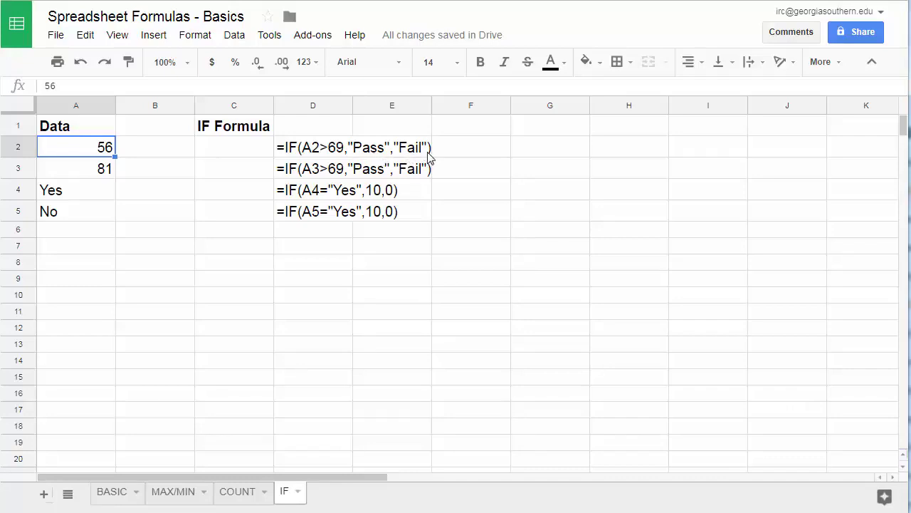
- Enter =IF(A2>69,"Pass","Fail") in C2, which returns Fail, and copy the cell
{"action": "left_click", "coordinate": [247, 151]}
{"action": "type", "text": "=IF("}
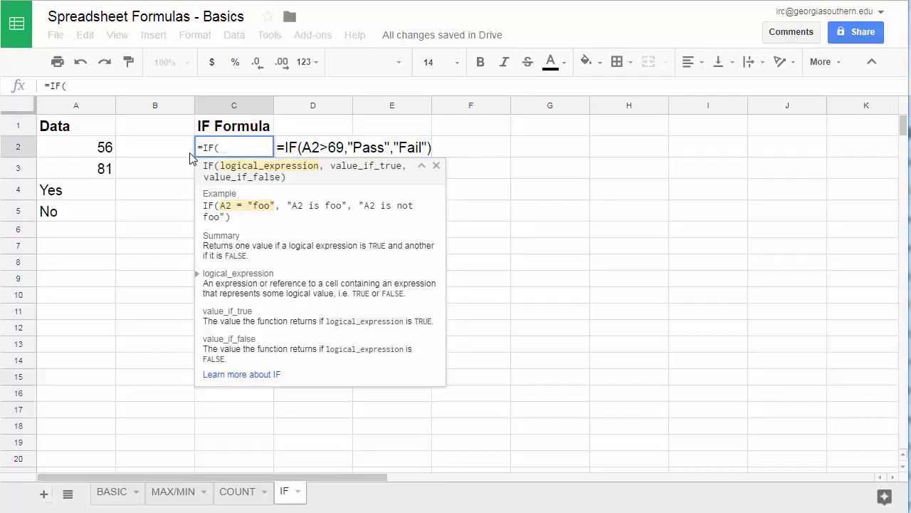
{"action": "type", "text": "A2>69"}
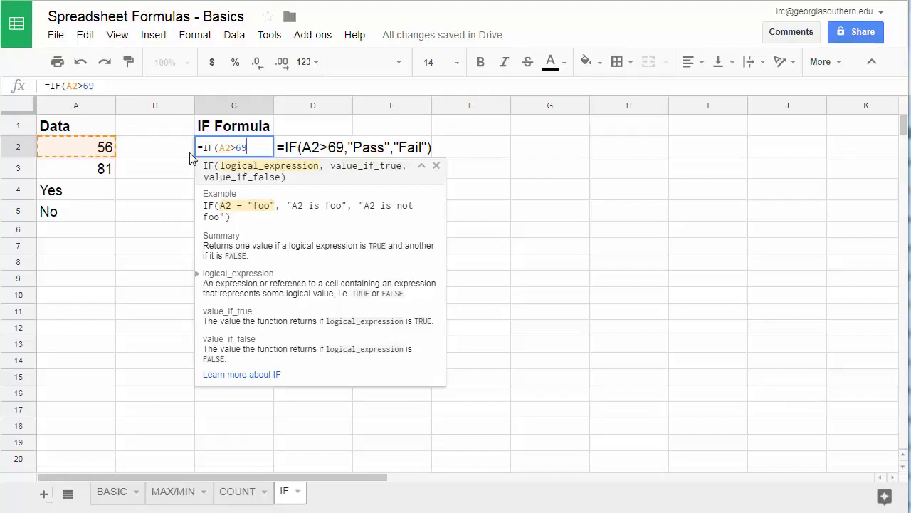
{"action": "type", "text": ","}
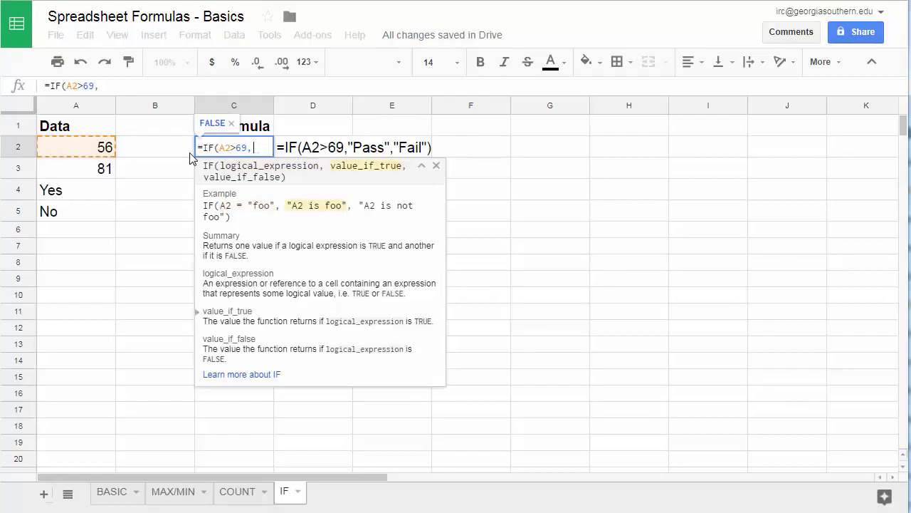
{"action": "type", "text": "Pass"}
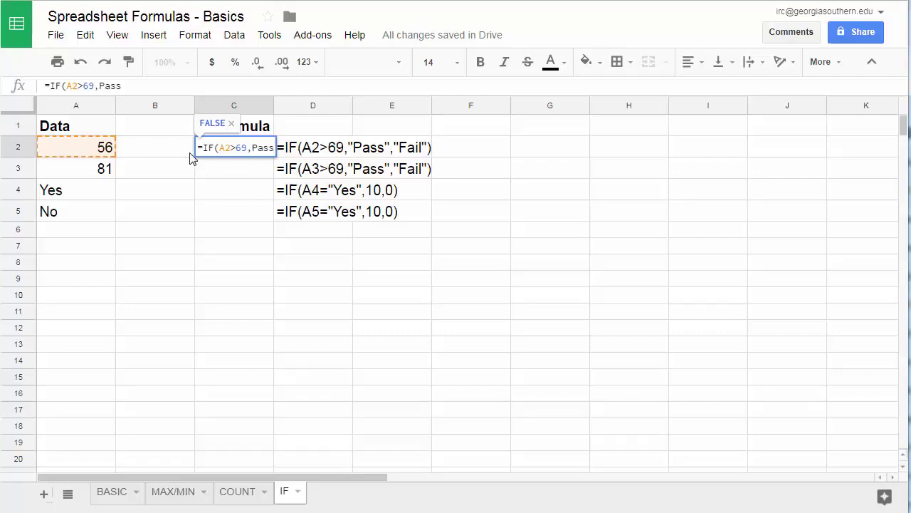
{"action": "key", "text": "BackSpace"}
{"action": "key", "text": "BackSpace"}
{"action": "key", "text": "BackSpace"}
{"action": "key", "text": "BackSpace"}
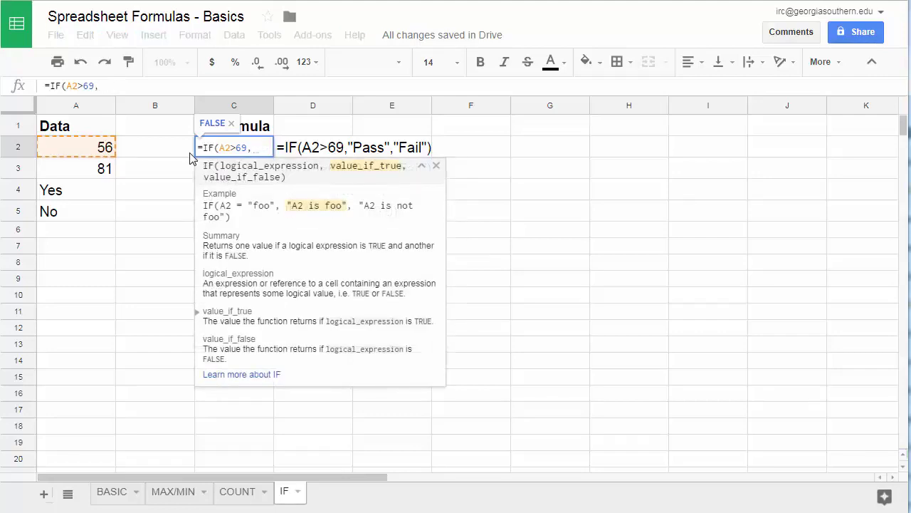
{"action": "type", "text": "\"Pass"}
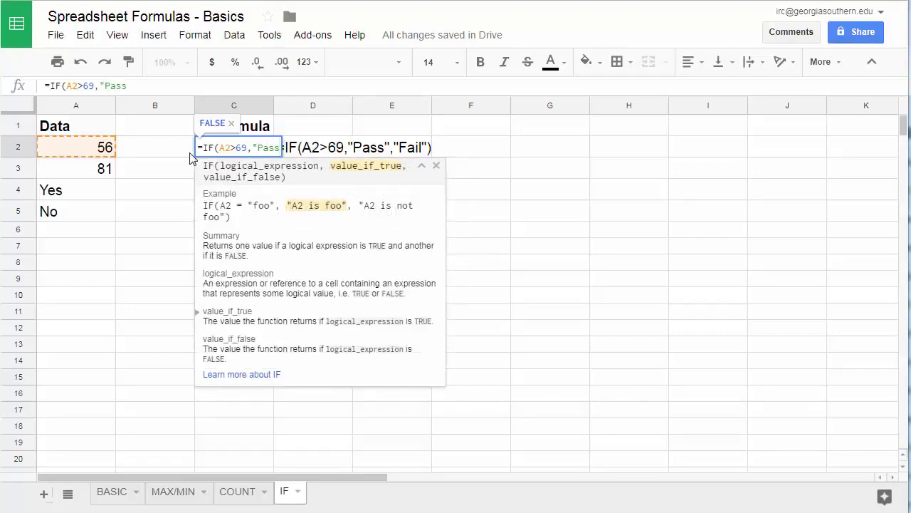
{"action": "type", "text": "\","}
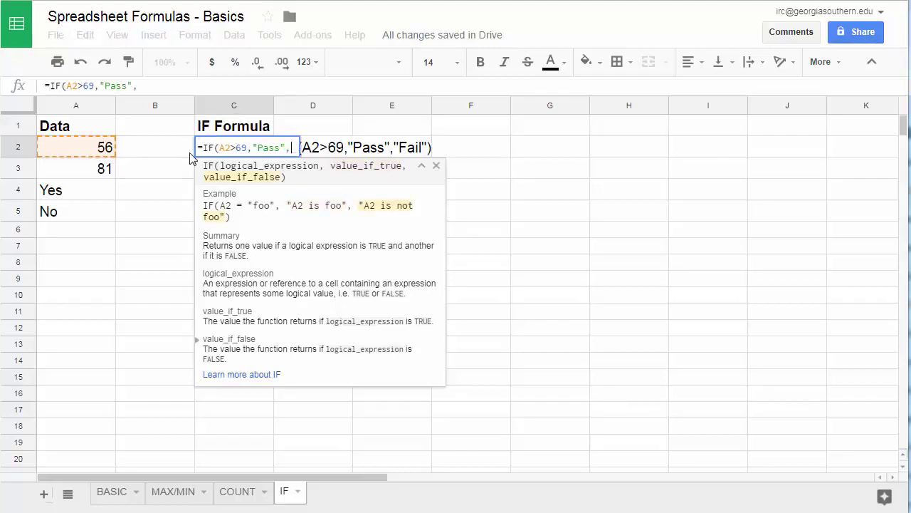
{"action": "type", "text": "\""}
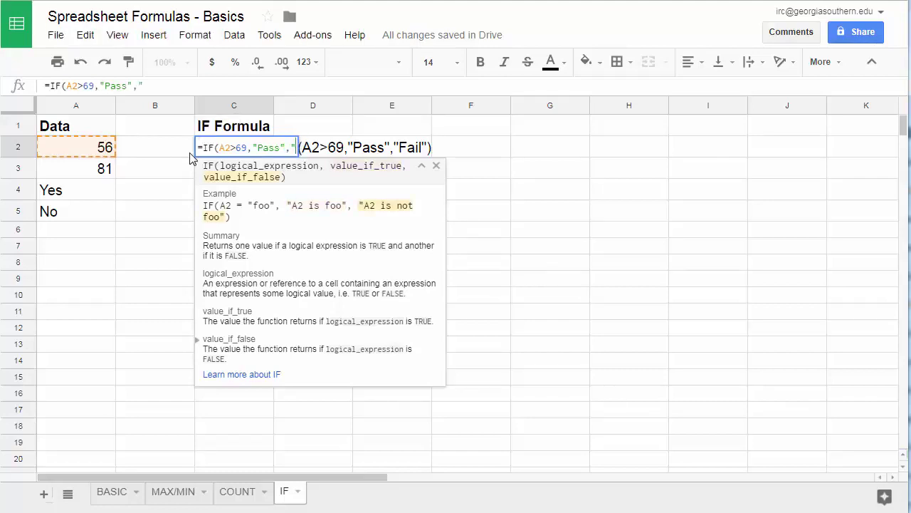
{"action": "type", "text": "Fail\")"}
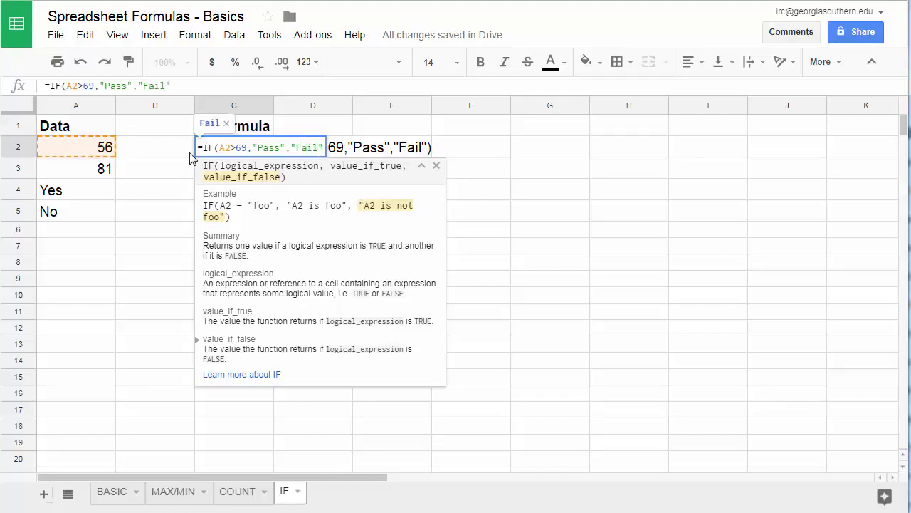
{"action": "key", "text": "Return"}
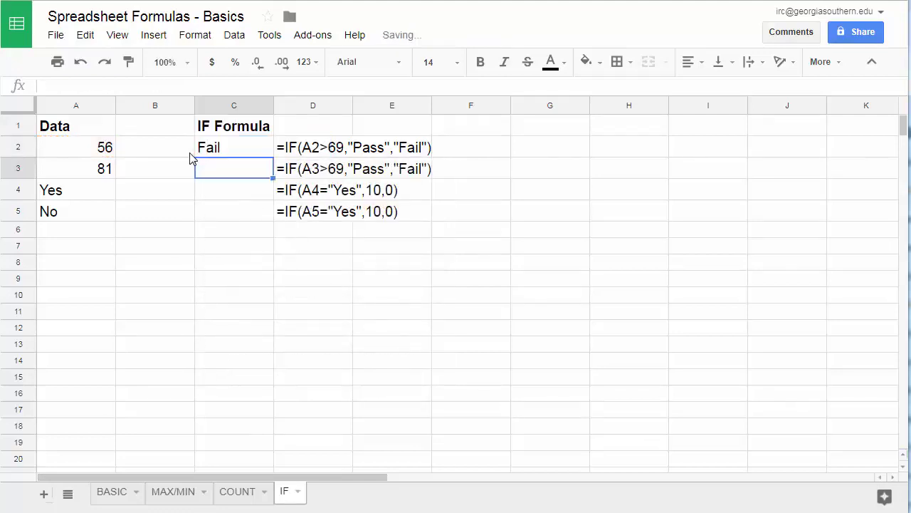
{"action": "key", "text": "Up"}
{"action": "key", "text": "ctrl+c"}
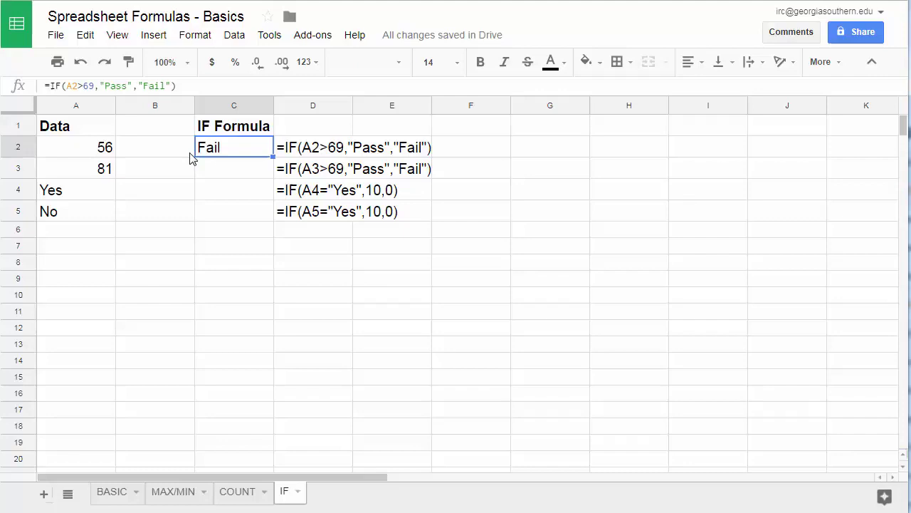
- Paste the Pass/Fail formula into C3 and fill it down column C to row 12
{"action": "key", "text": "Down"}
{"action": "key", "text": "ctrl+v"}
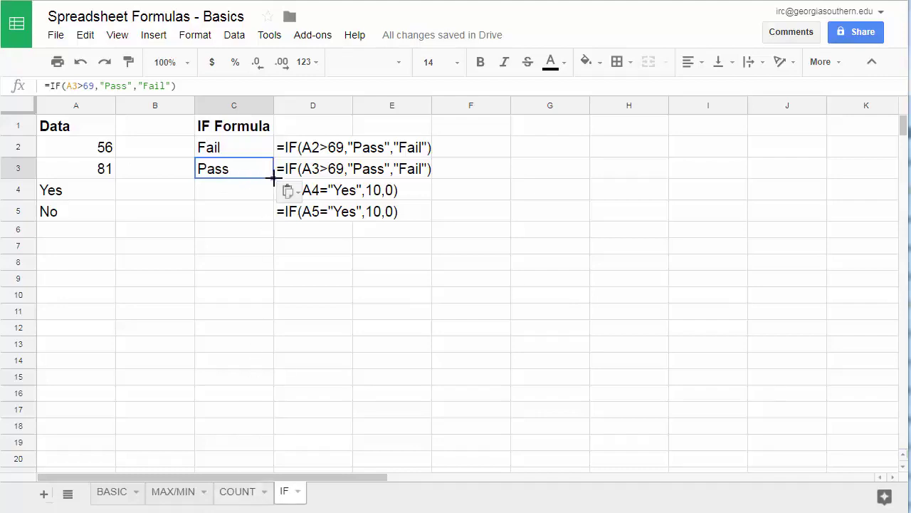
{"action": "left_click_drag", "start_coordinate": [273, 176], "coordinate": [241, 340]}
{"action": "left_click", "coordinate": [238, 212]}
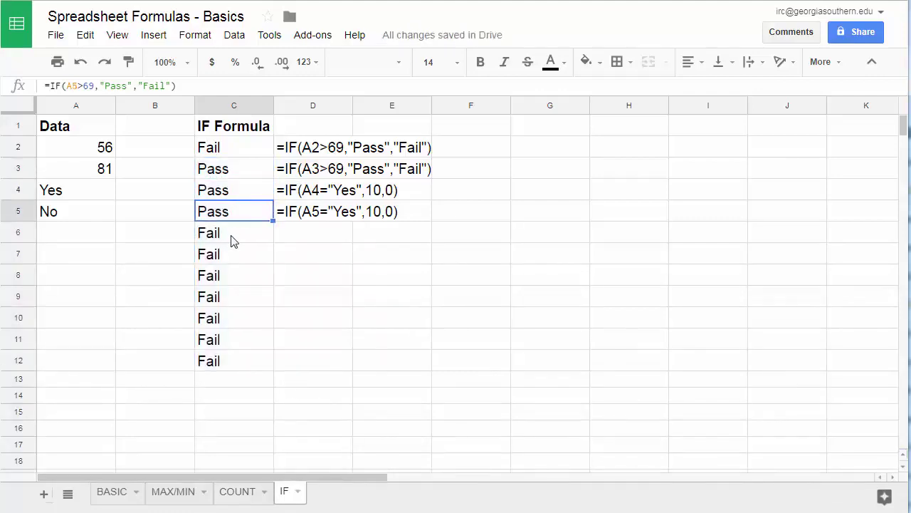
- Clear the unwanted results in C4:C12, keeping only C2 and C3
{"action": "left_click_drag", "start_coordinate": [235, 242], "coordinate": [230, 366]}
{"action": "left_click", "coordinate": [222, 189]}
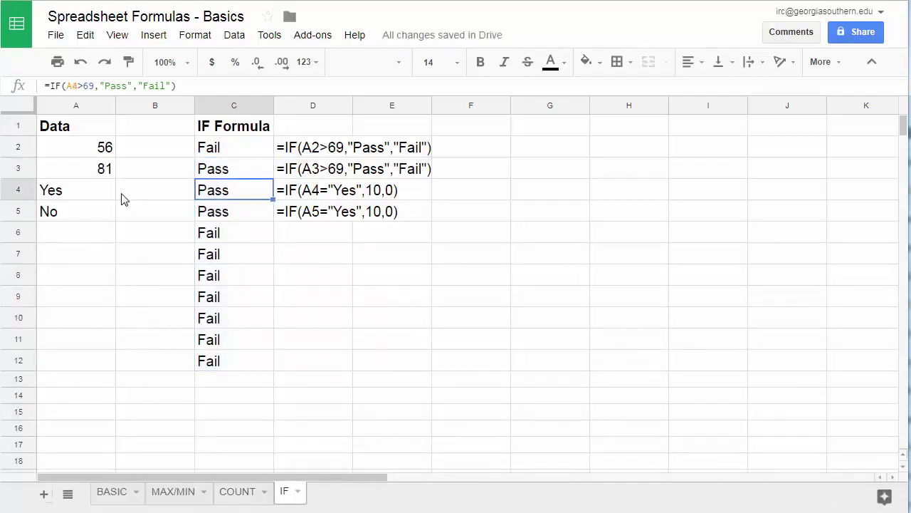
{"action": "left_click", "coordinate": [92, 202]}
{"action": "left_click", "coordinate": [88, 210]}
{"action": "left_click", "coordinate": [98, 196]}
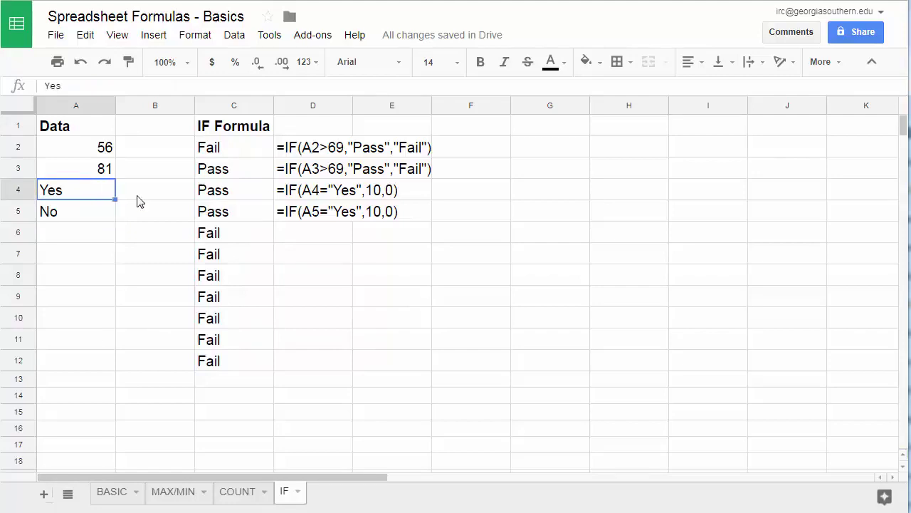
{"action": "left_click_drag", "start_coordinate": [212, 189], "coordinate": [230, 361]}
{"action": "key", "text": "Delete"}
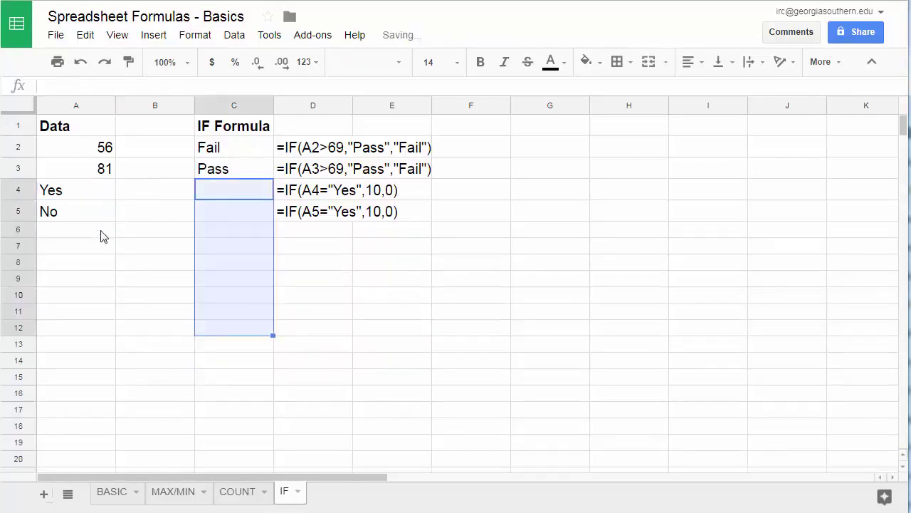
{"action": "left_click", "coordinate": [101, 234]}
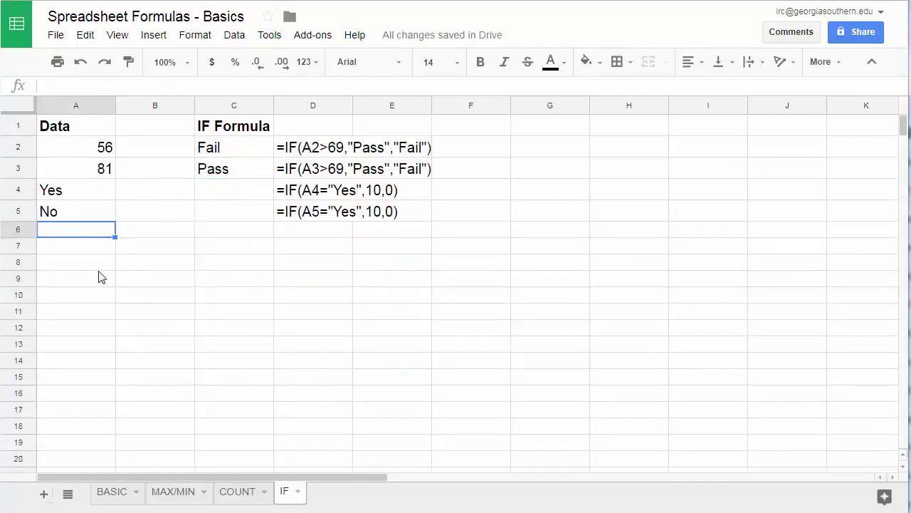
{"action": "left_click", "coordinate": [206, 191]}
- Enter =IF(A4="Yes",10,0) in C4 so it returns 10
{"action": "left_click", "coordinate": [97, 199]}
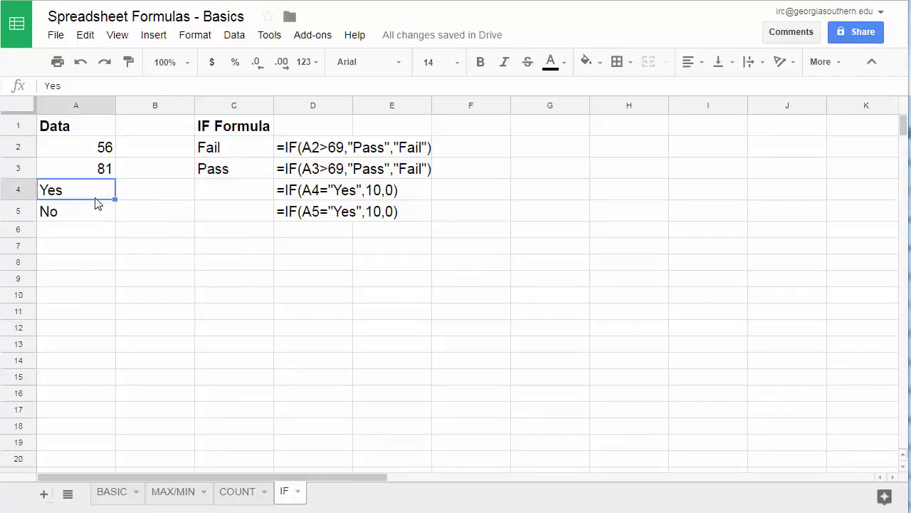
{"action": "left_click", "coordinate": [249, 200]}
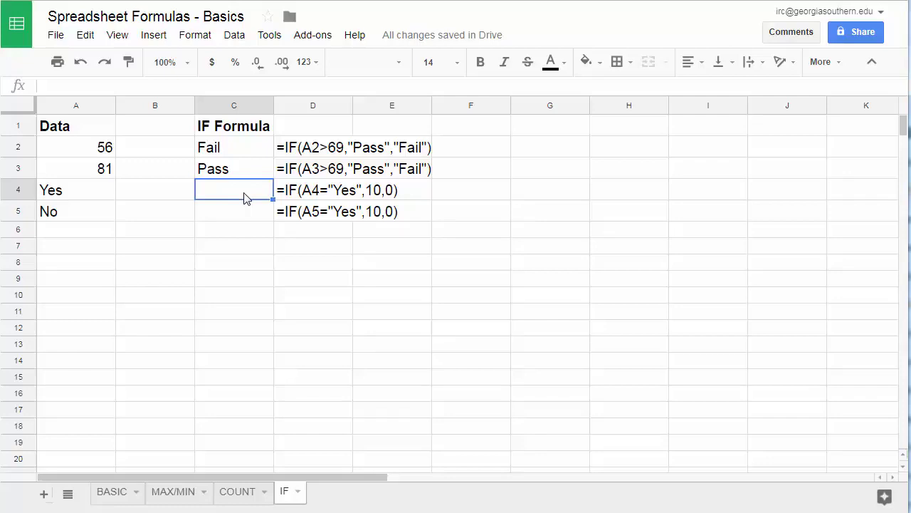
{"action": "left_click", "coordinate": [84, 196]}
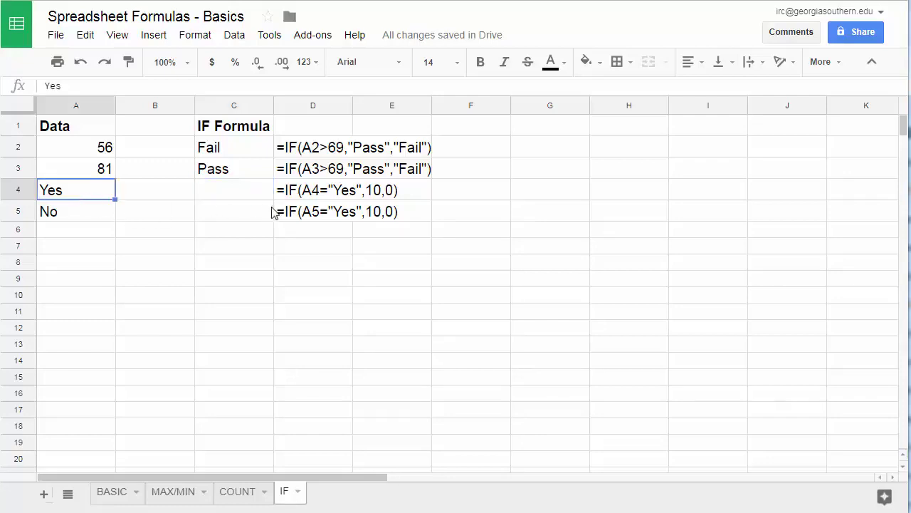
{"action": "left_click", "coordinate": [235, 200]}
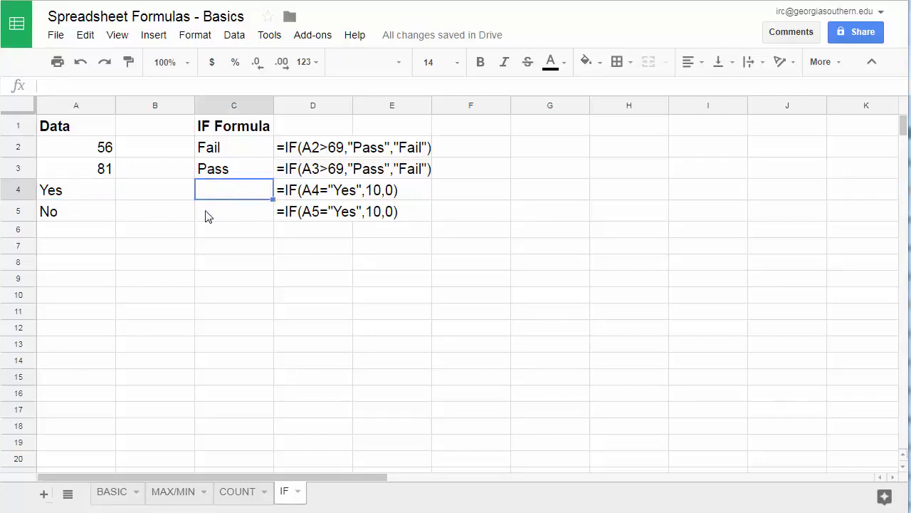
{"action": "left_click", "coordinate": [76, 196]}
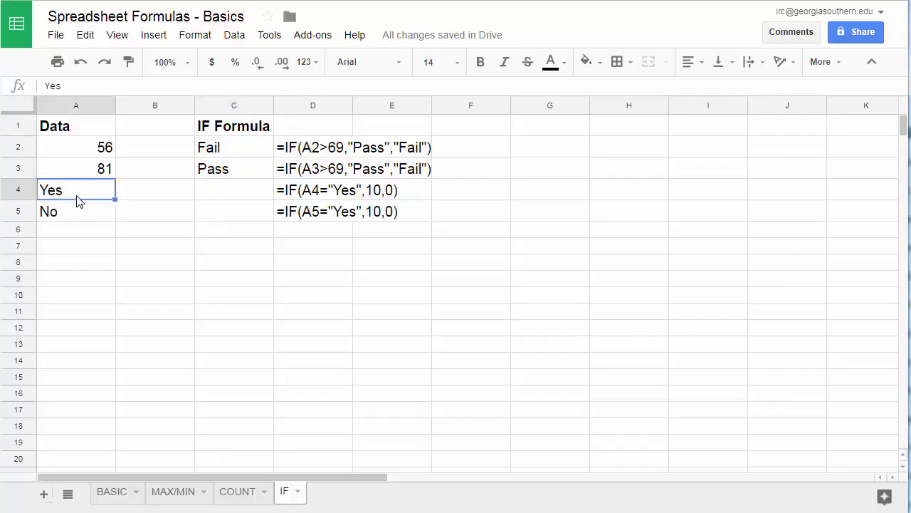
{"action": "left_click", "coordinate": [230, 194]}
{"action": "type", "text": "=I"}
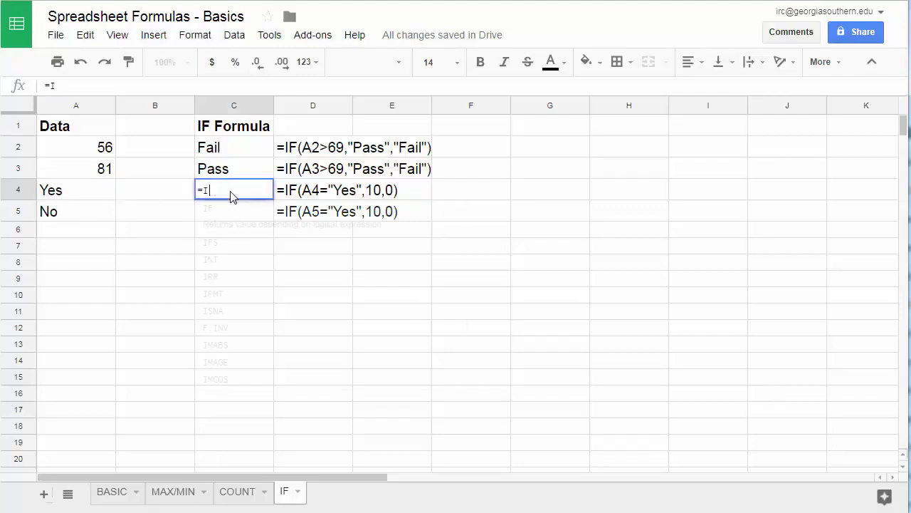
{"action": "type", "text": "F(A4"}
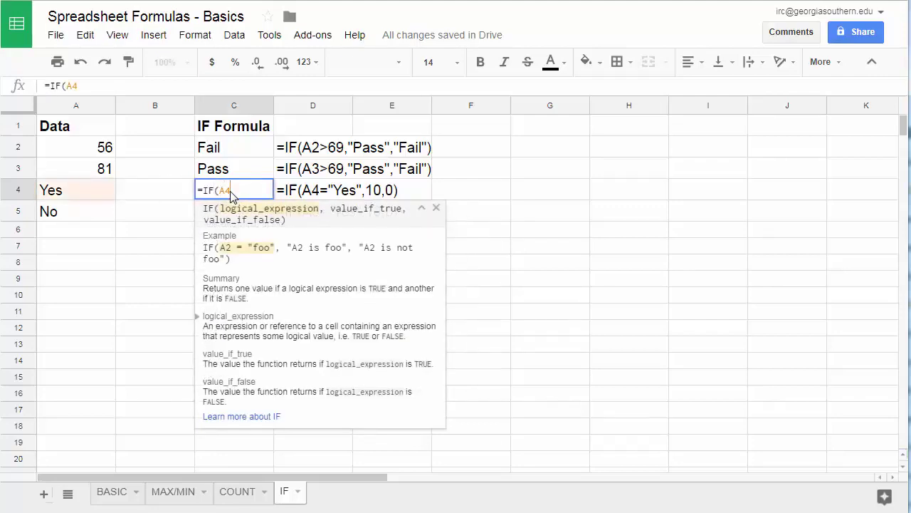
{"action": "type", "text": "=\"Yes\","}
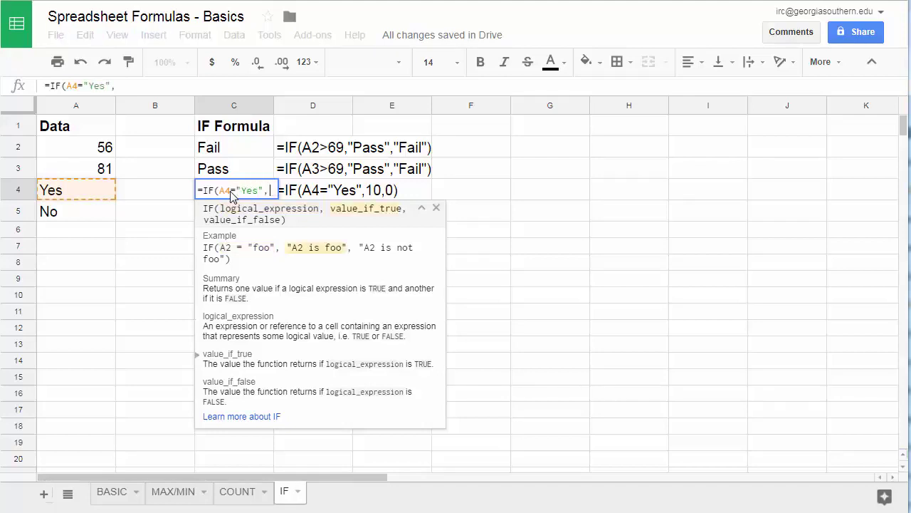
{"action": "type", "text": "10"}
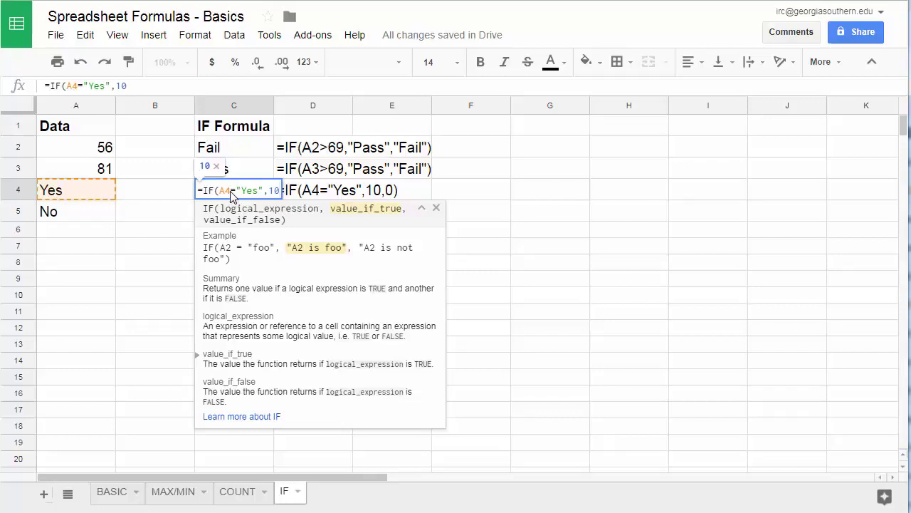
{"action": "type", "text": ",0)"}
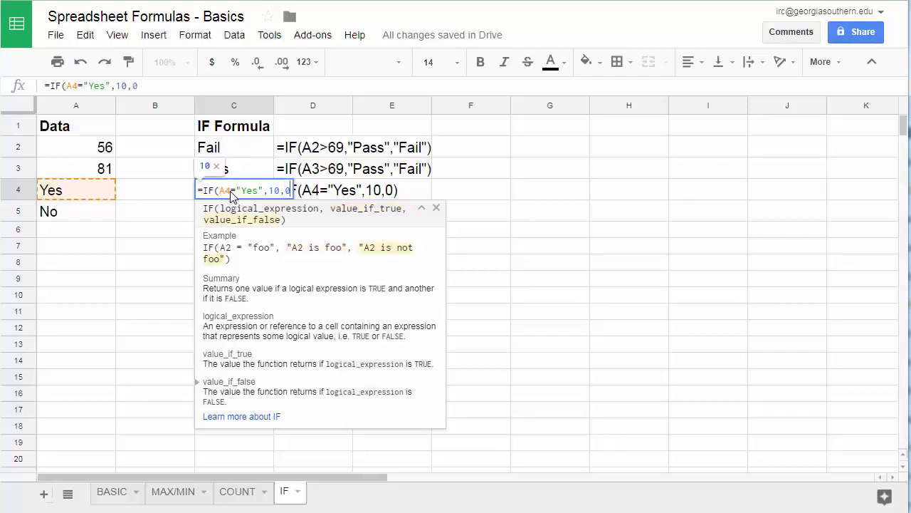
{"action": "key", "text": "Return"}
- Copy the C4 formula into C5, which returns 0 for the No entry
{"action": "left_click", "coordinate": [239, 191]}
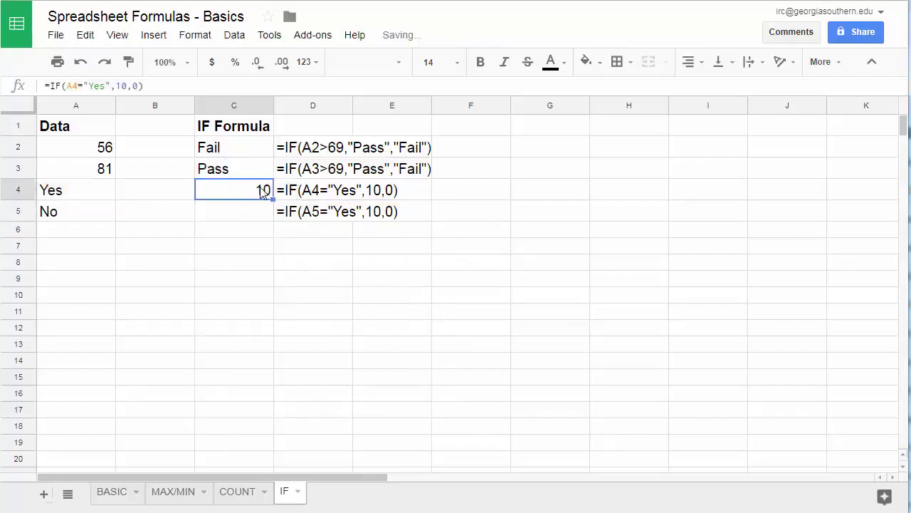
{"action": "key", "text": "ctrl+c"}
{"action": "left_click", "coordinate": [244, 217]}
{"action": "key", "text": "ctrl+v"}
{"action": "left_click", "coordinate": [255, 212]}
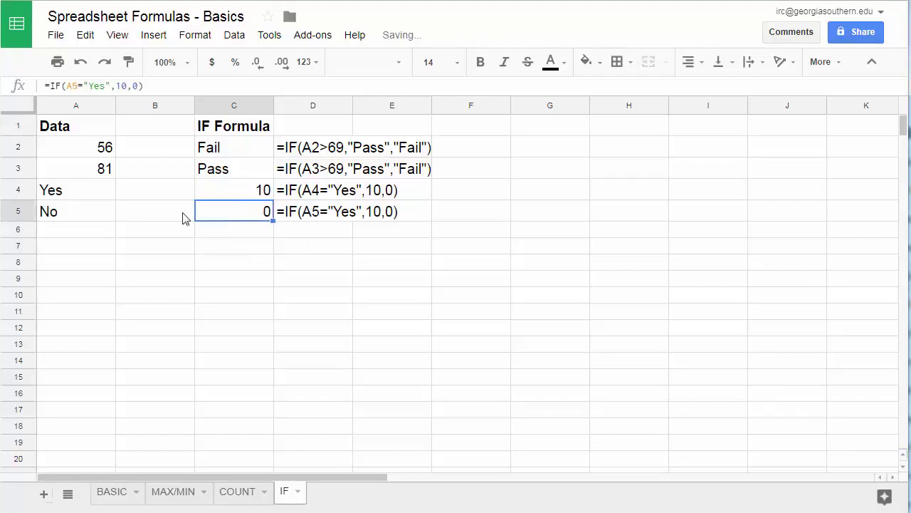
{"action": "left_click", "coordinate": [221, 189]}
{"action": "left_click", "coordinate": [420, 217]}
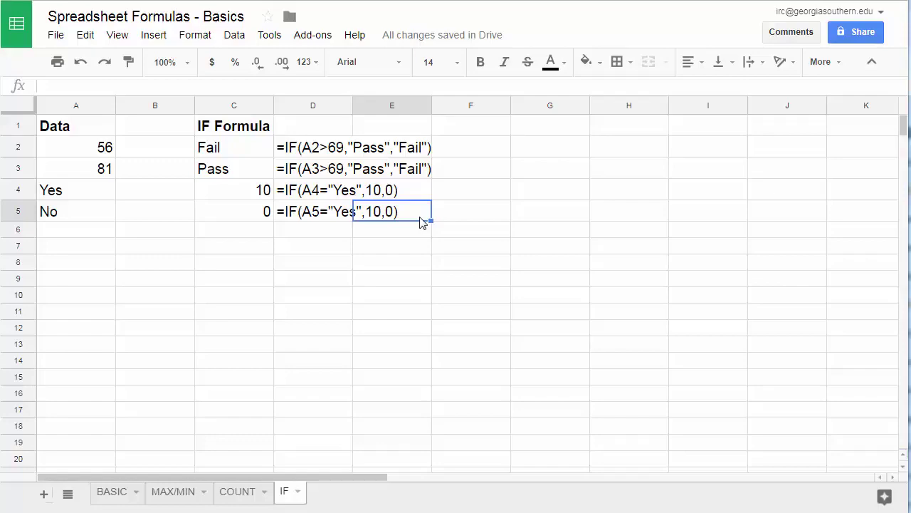
{"action": "left_click", "coordinate": [175, 491]}
{"action": "left_click", "coordinate": [234, 498]}
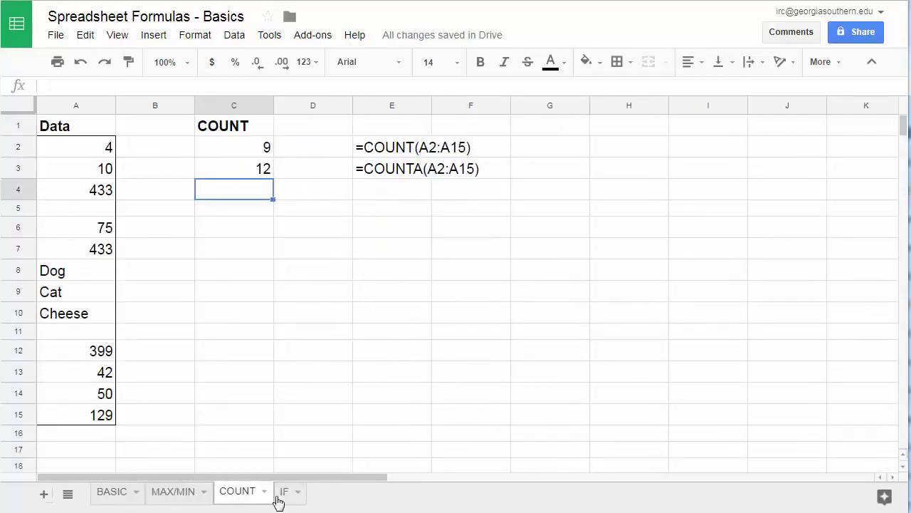
{"action": "left_click", "coordinate": [286, 492]}
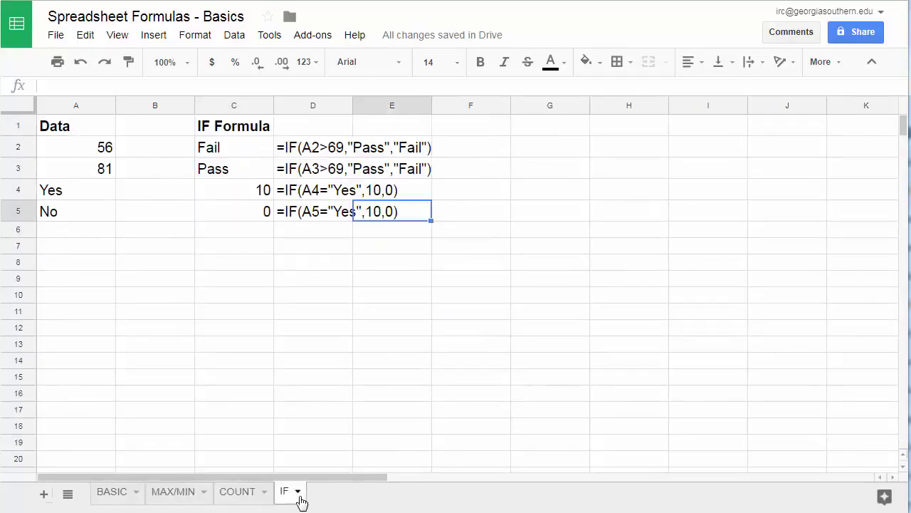
{"action": "left_click", "coordinate": [351, 296]}
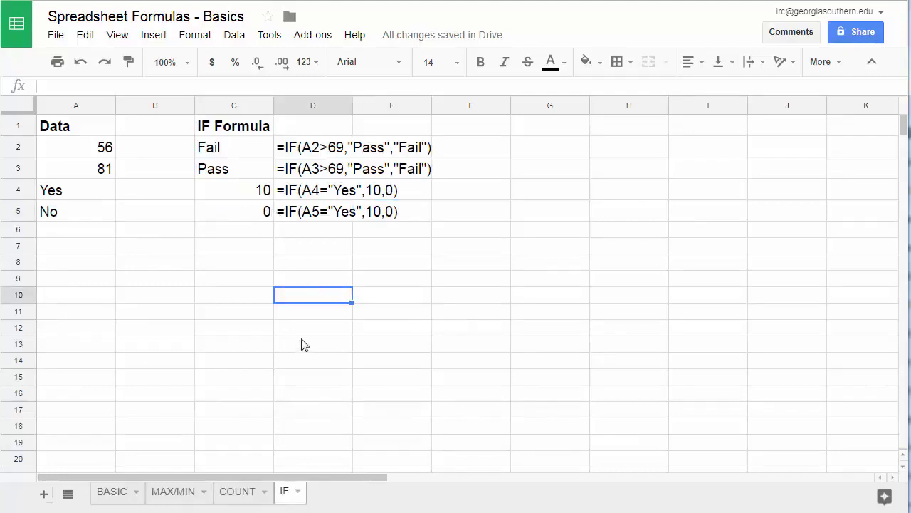
{"action": "left_click", "coordinate": [424, 279]}
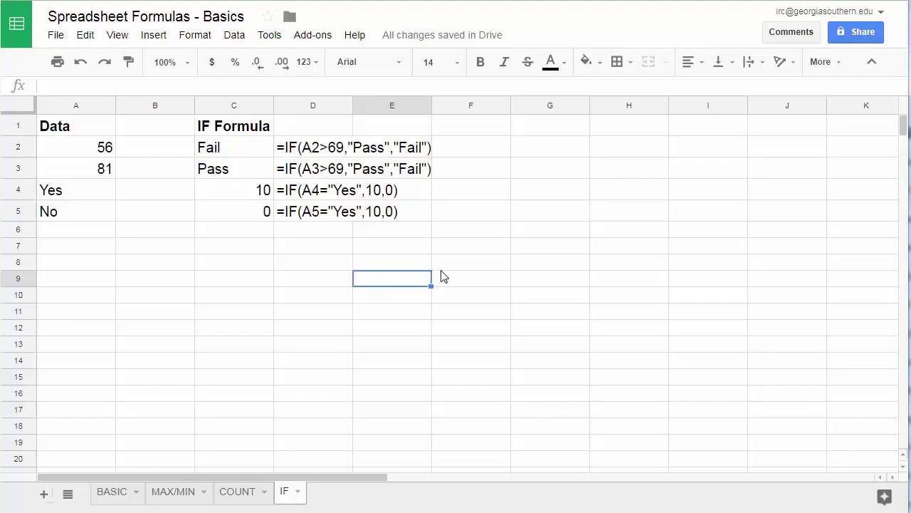